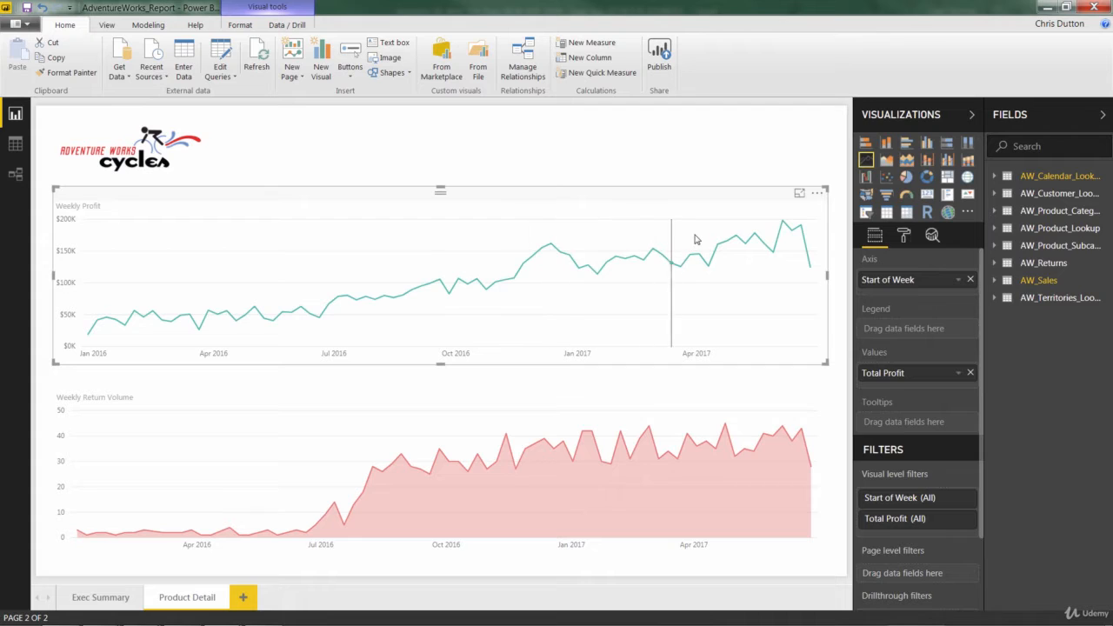
Add Total Revenue and Total Orders from AW_Sales to the tooltips of the Weekly Profit line chart.
mouse_move(695, 240)
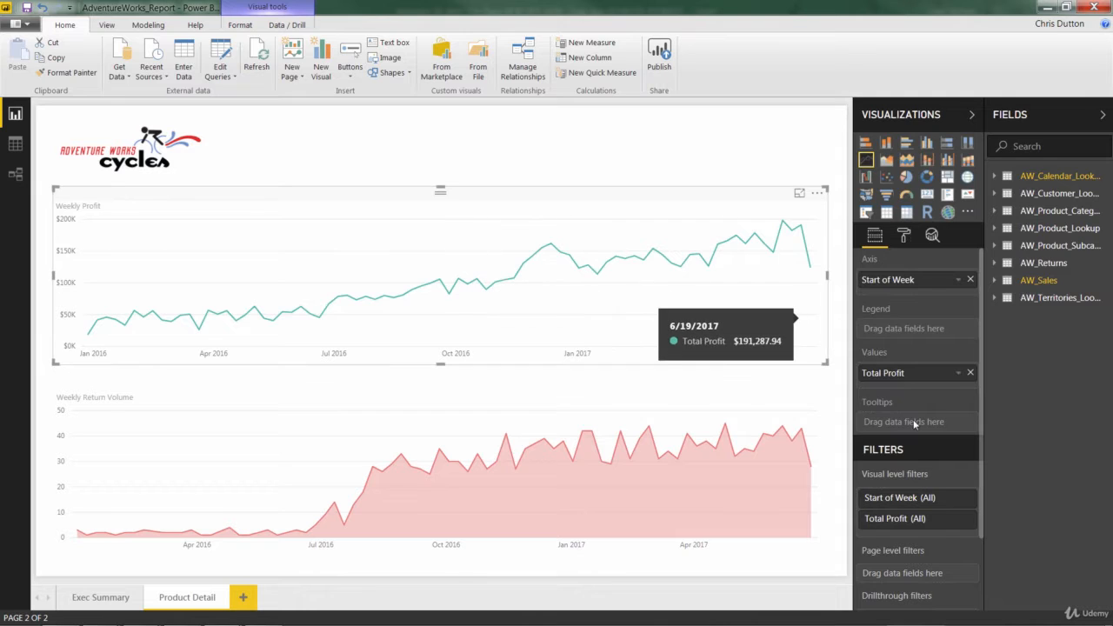
left_click(994, 280)
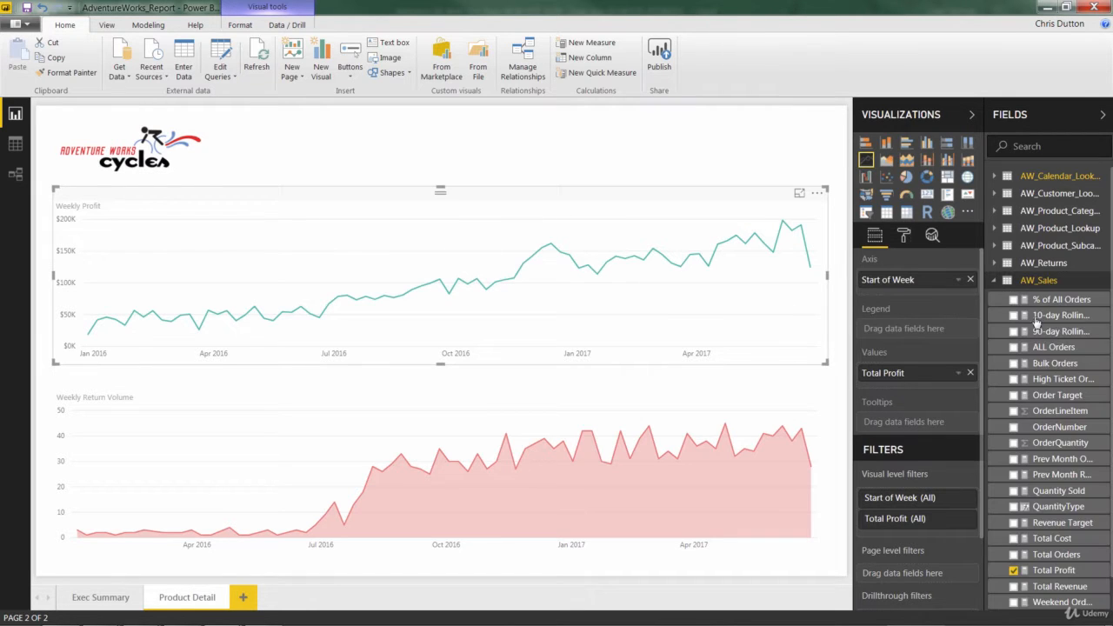
scroll(1035, 322, "down", 1)
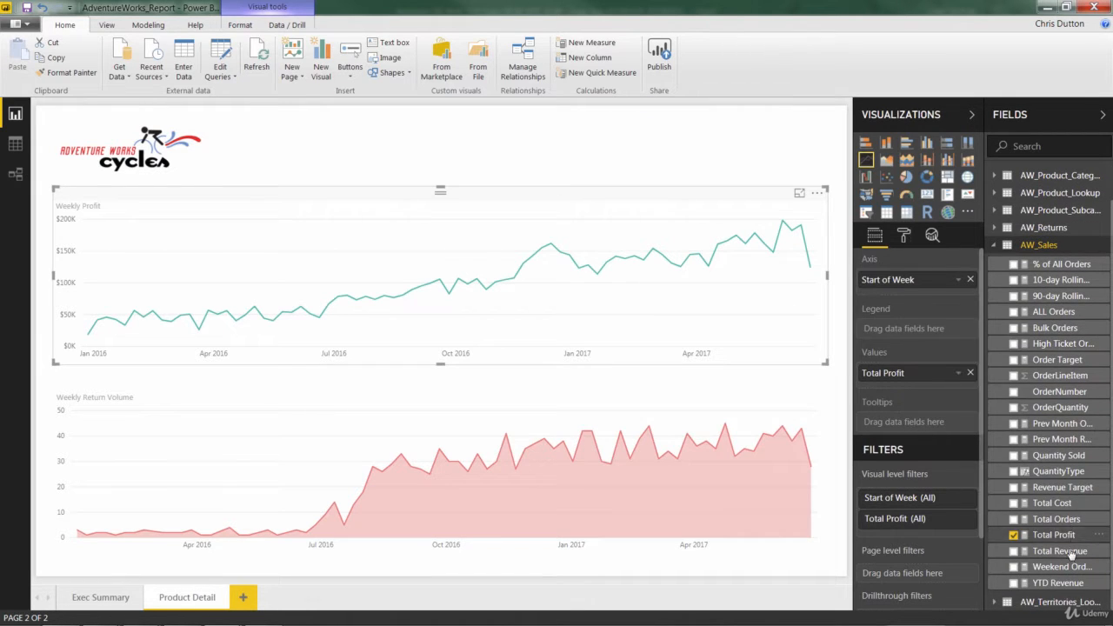
left_click_drag(1071, 555, 915, 431)
left_click_drag(1057, 520, 935, 436)
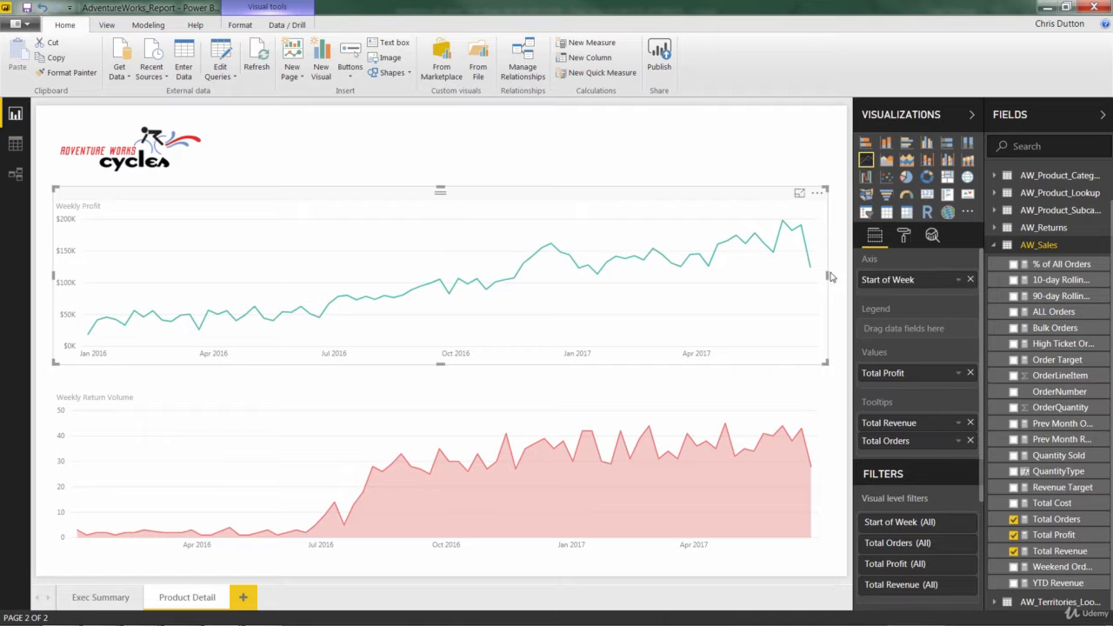
mouse_move(781, 261)
Add a trend line to the Weekly Profit chart and set its transparency to 75%.
left_click(932, 237)
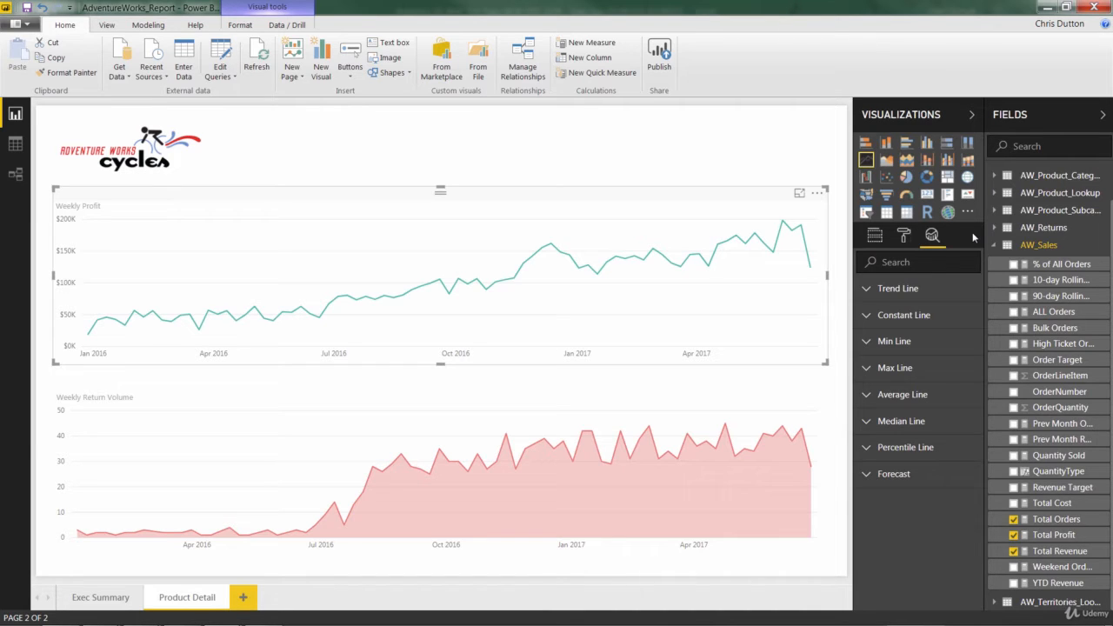
left_click(867, 287)
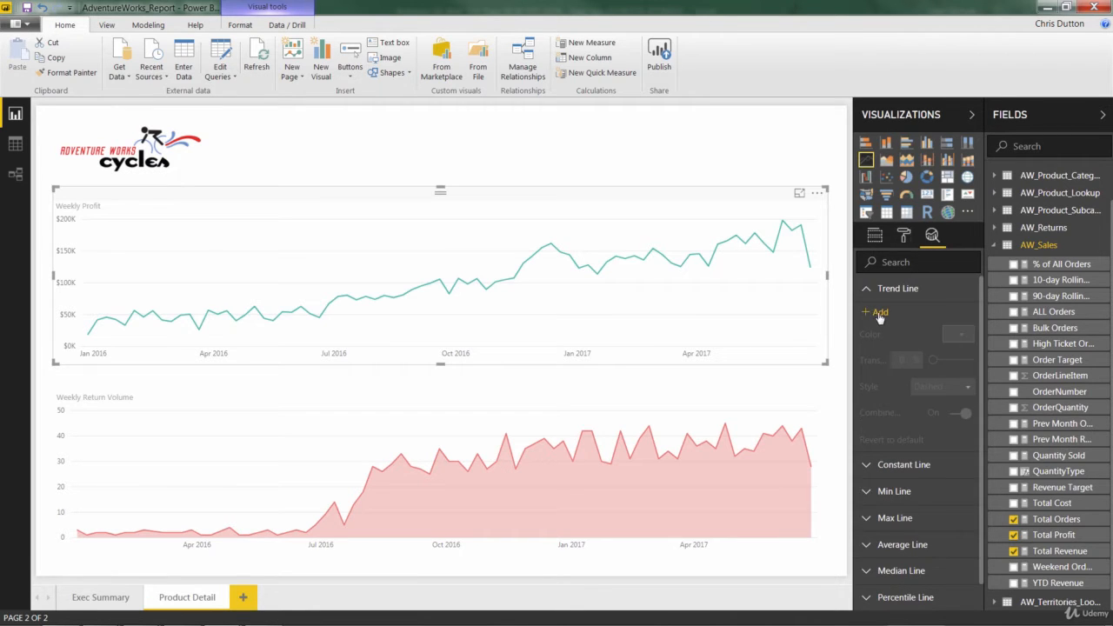
left_click(880, 313)
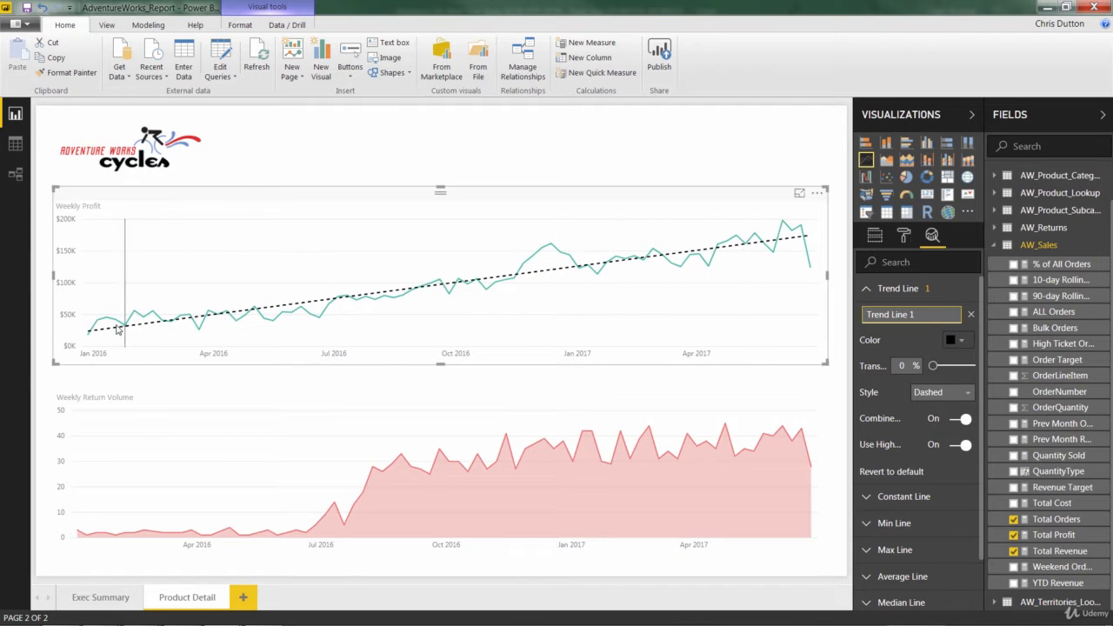
mouse_move(435, 290)
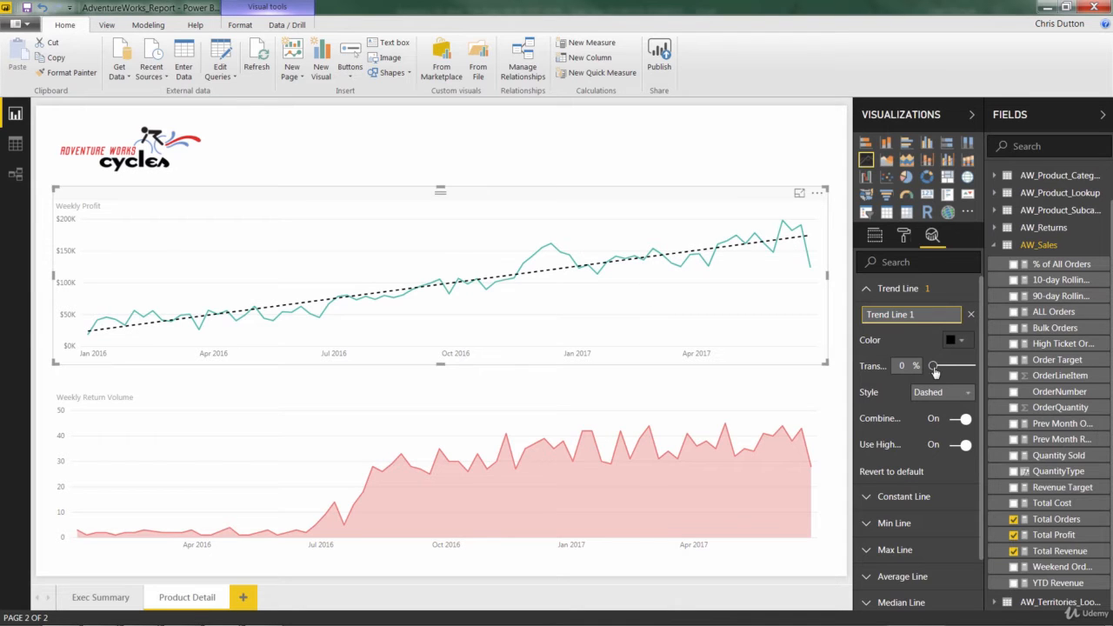
left_click_drag(944, 369, 962, 369)
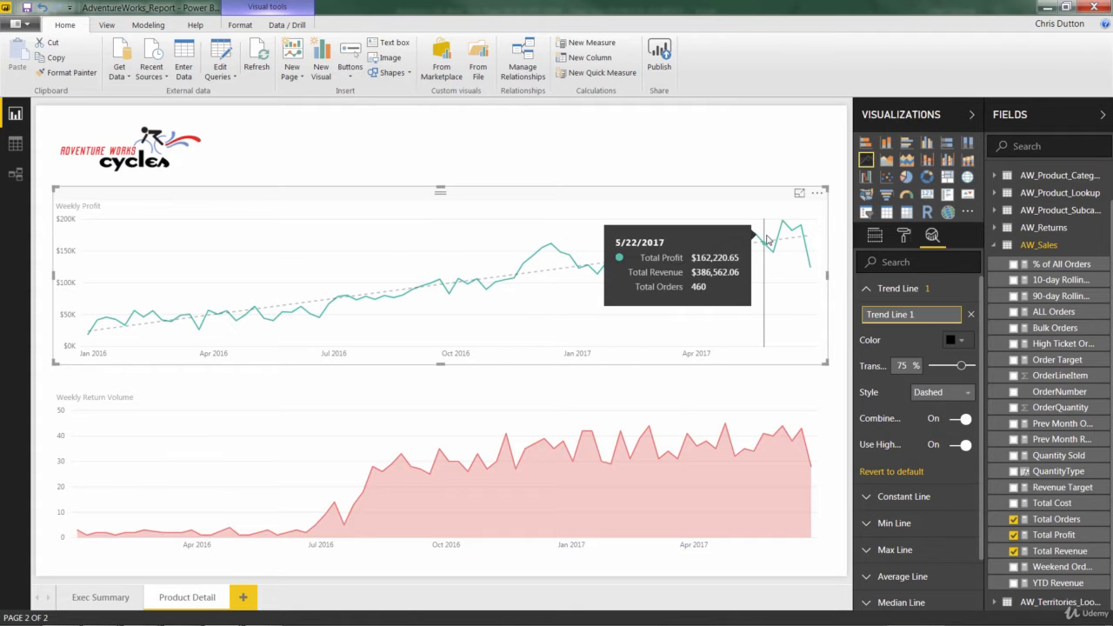
Try the Solid and Dotted styles on the trend line and return it to Dashed.
left_click(958, 396)
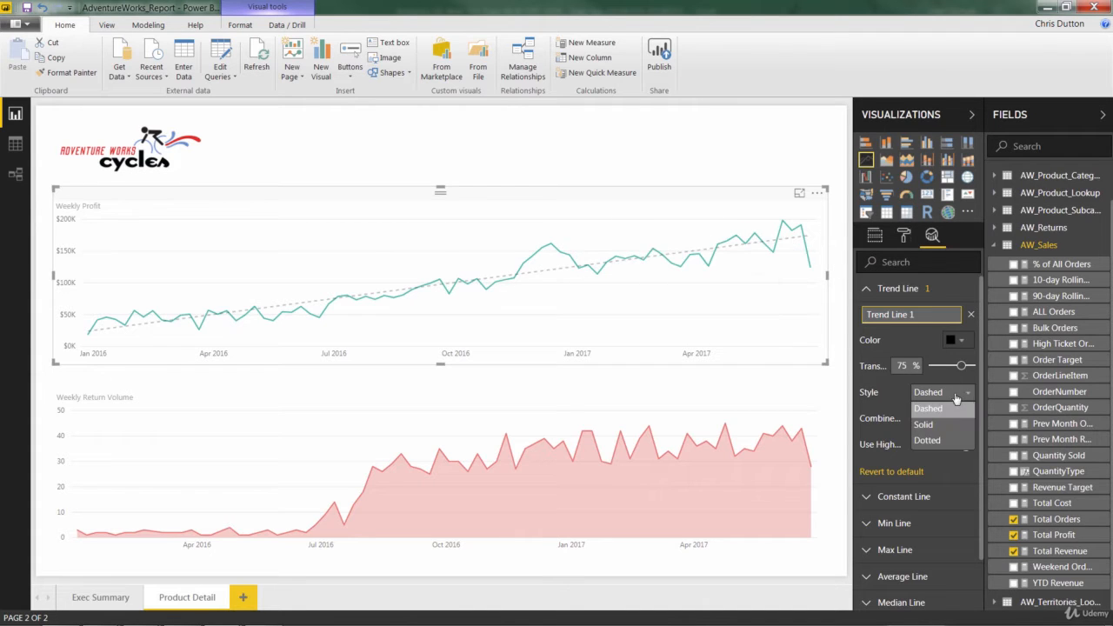
left_click(942, 424)
left_click(955, 394)
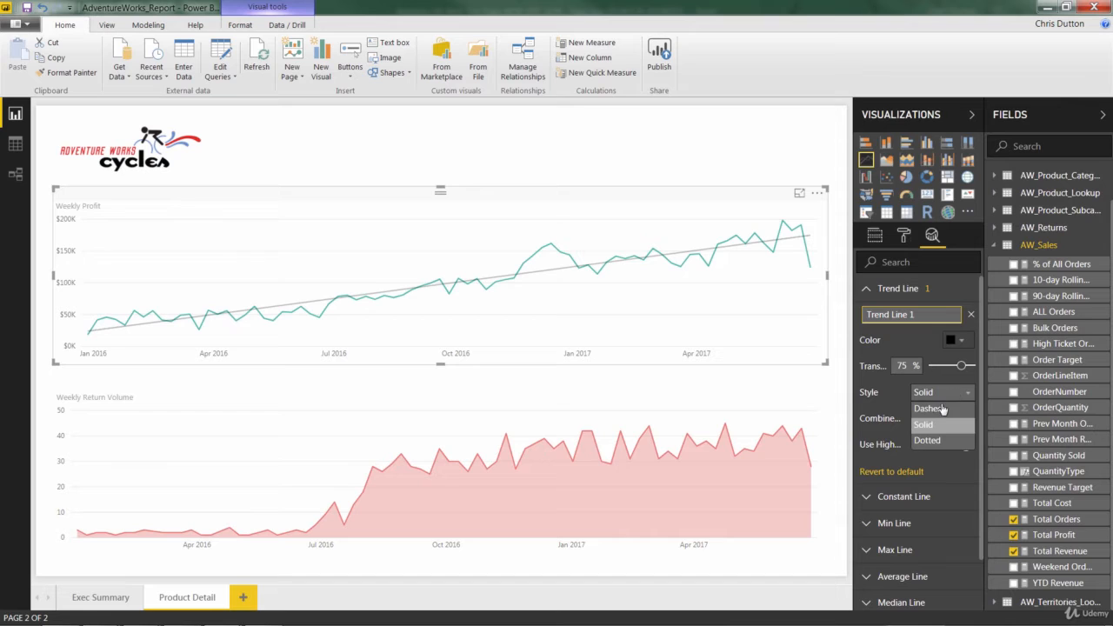
left_click(935, 442)
left_click(952, 397)
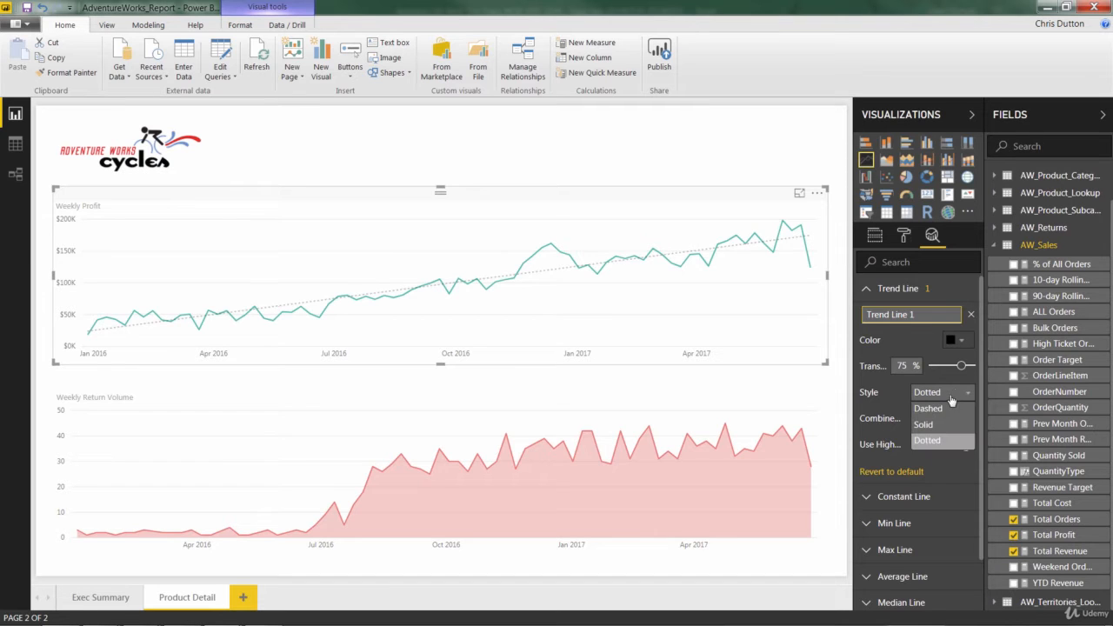
left_click(935, 409)
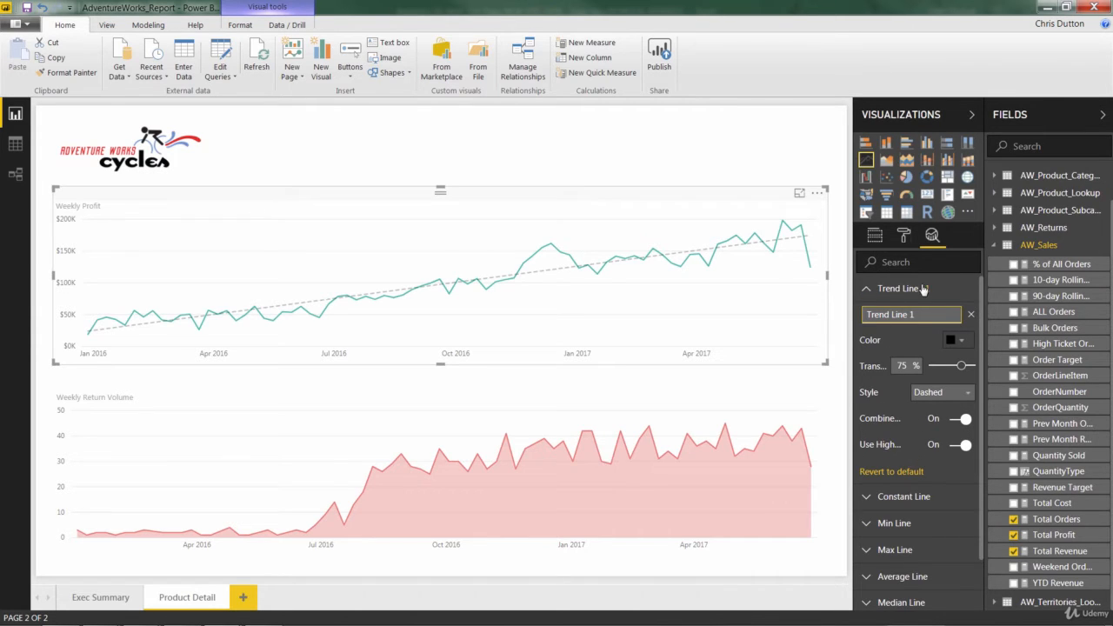
left_click(866, 292)
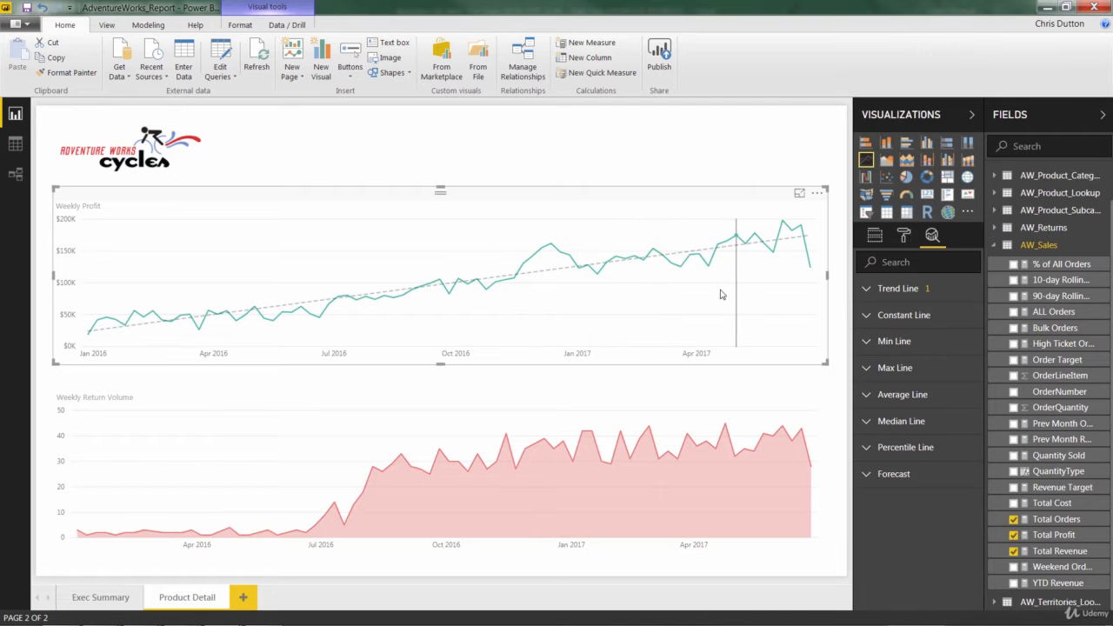
Try a constant line with the value 1000000 on the Weekly Profit chart and remove it again.
left_click(866, 317)
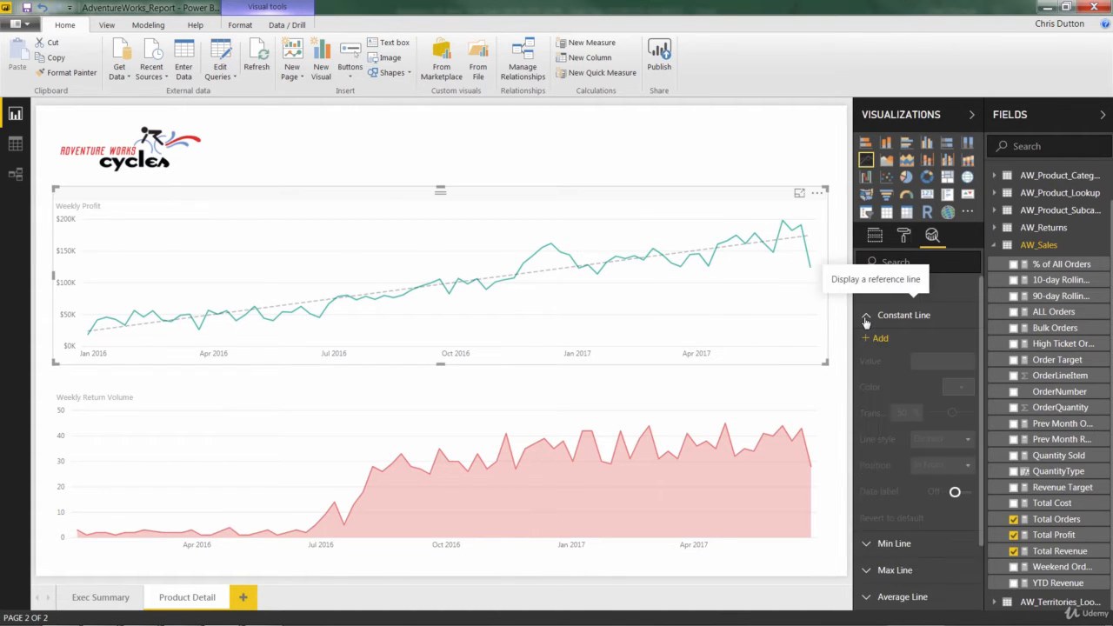
left_click(878, 337)
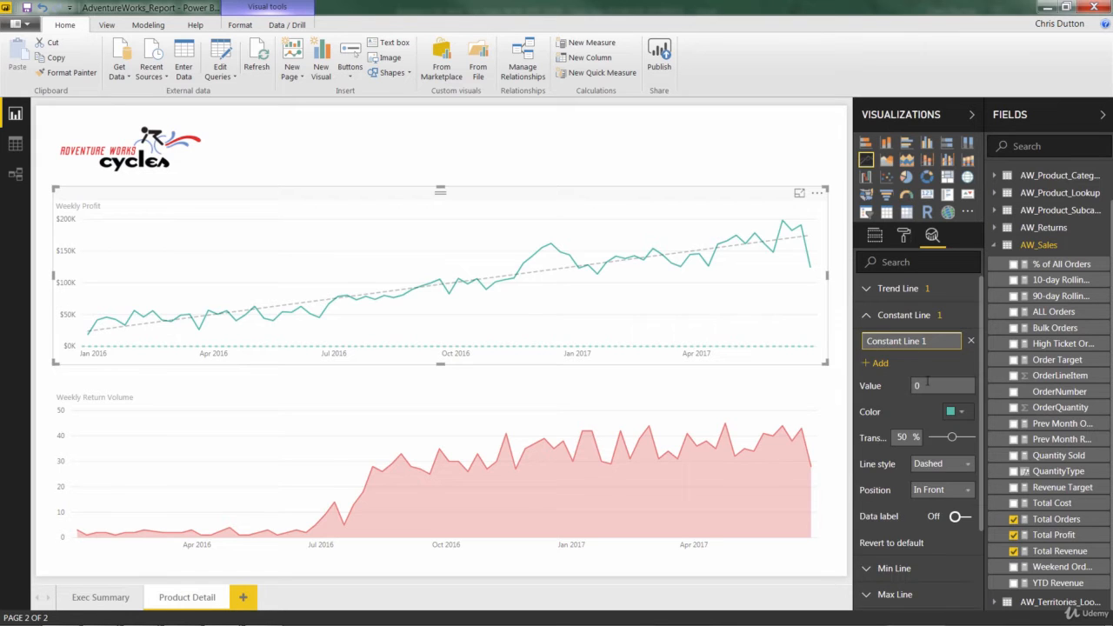
left_click(932, 385)
type("1000000")
left_click(971, 341)
left_click(869, 317)
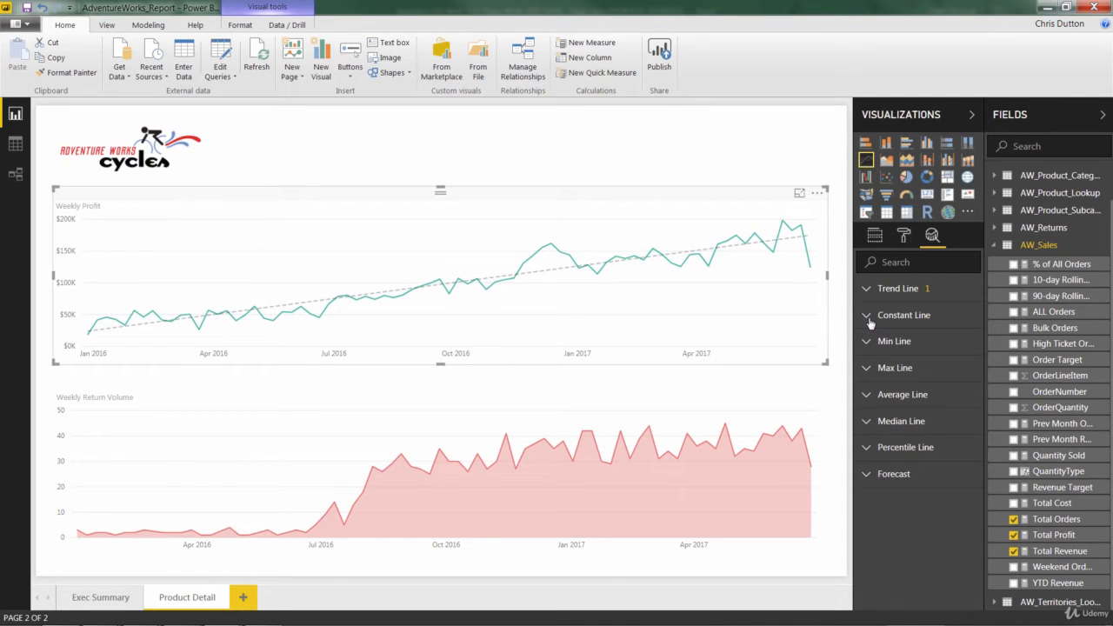
Try a min line for Total Profit on the Weekly Profit chart and remove it again.
left_click(870, 341)
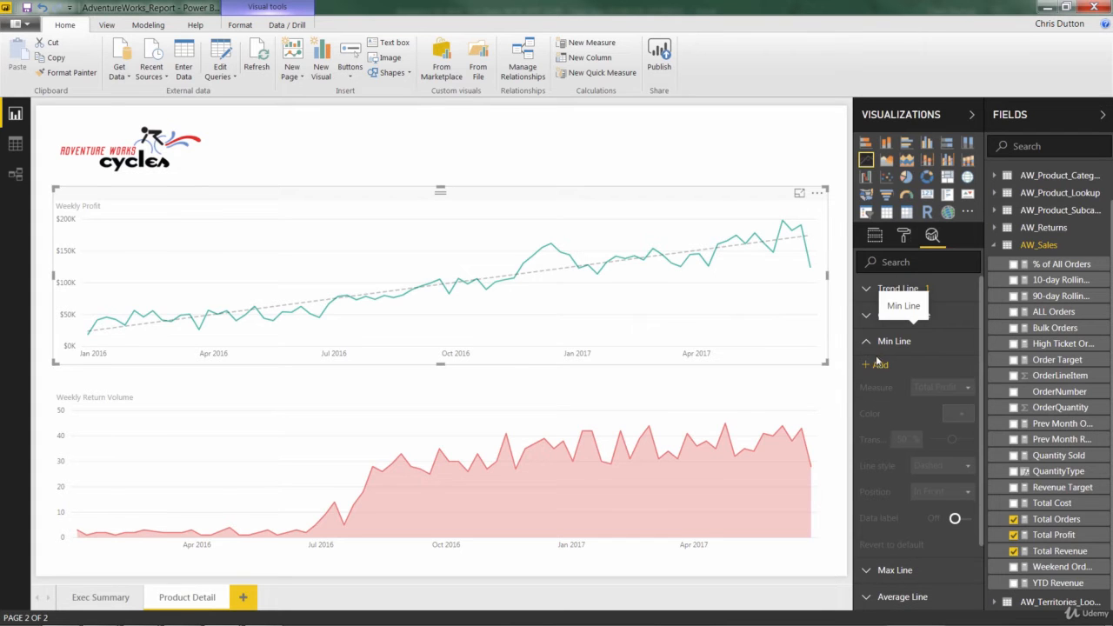
left_click(879, 364)
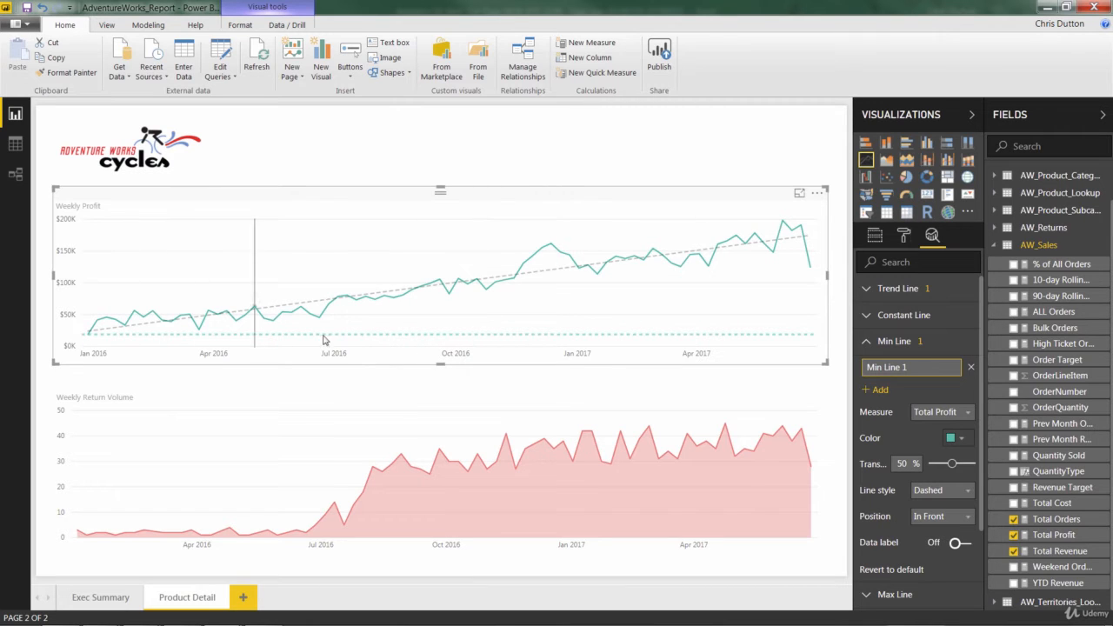
left_click(972, 370)
left_click(866, 341)
Try a max line for Total Profit on the Weekly Profit chart and remove it again.
left_click(868, 368)
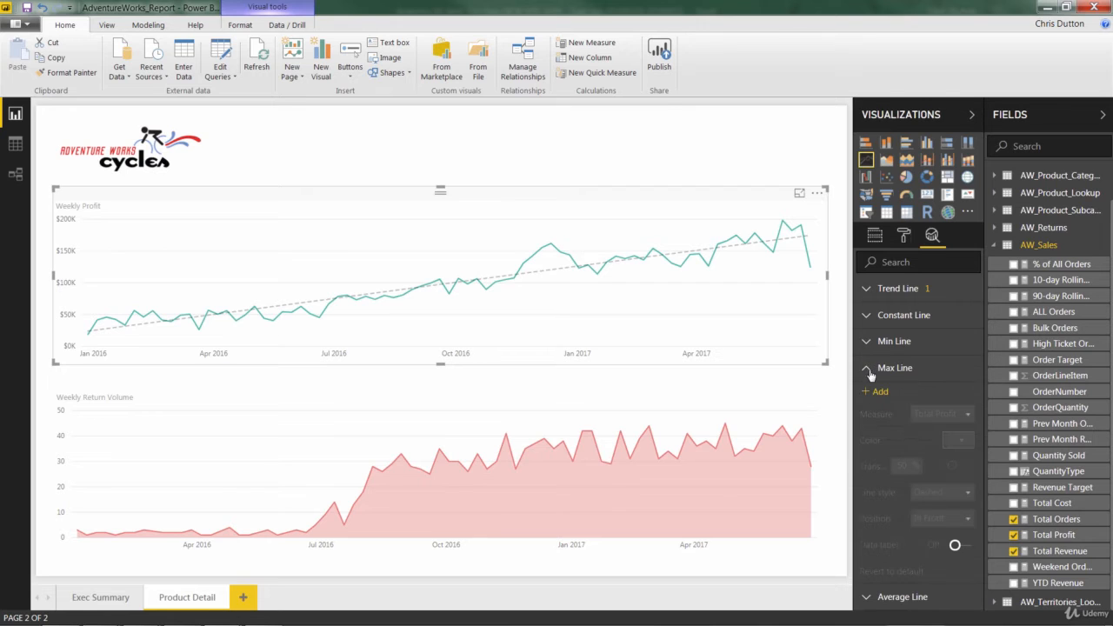
left_click(877, 393)
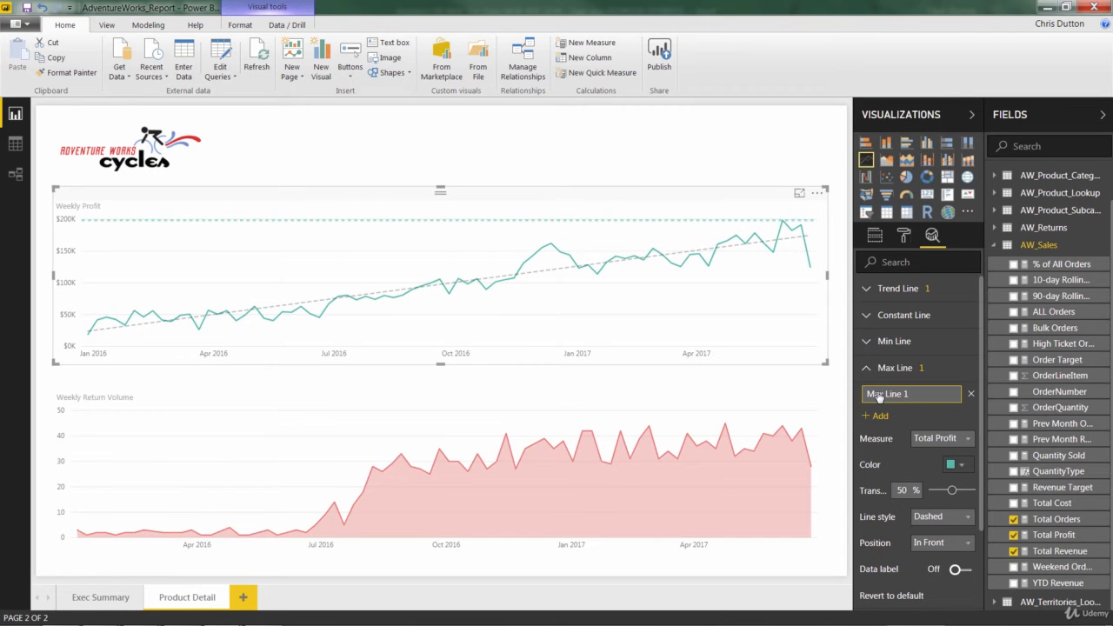
left_click(972, 396)
left_click(867, 369)
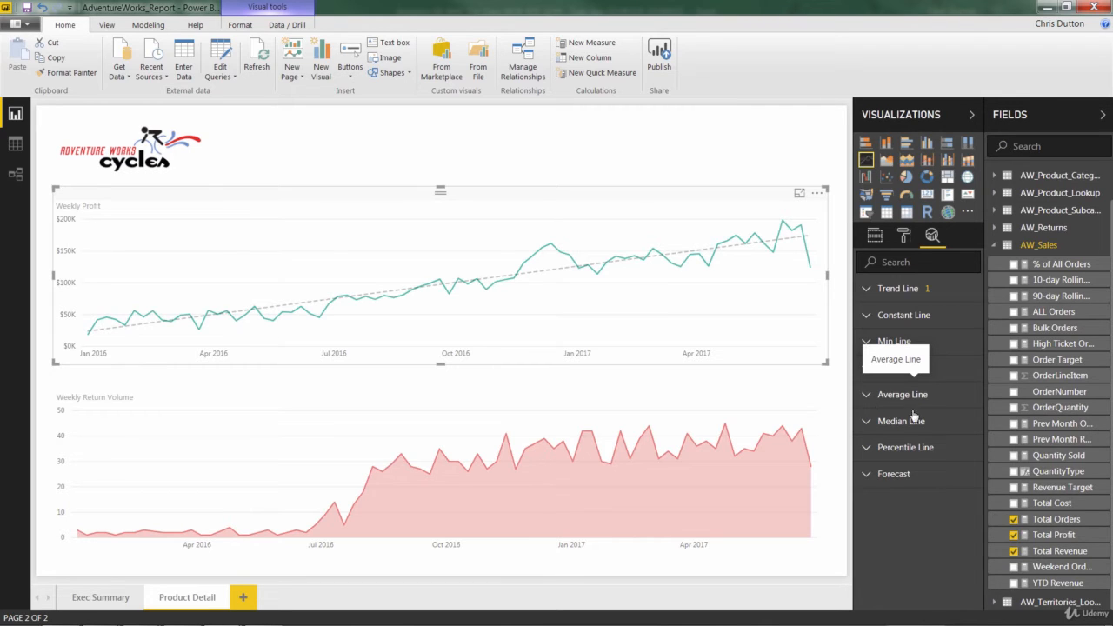
Add a forecast to the Weekly Profit chart.
left_click(865, 474)
scroll(932, 459, "down", 3)
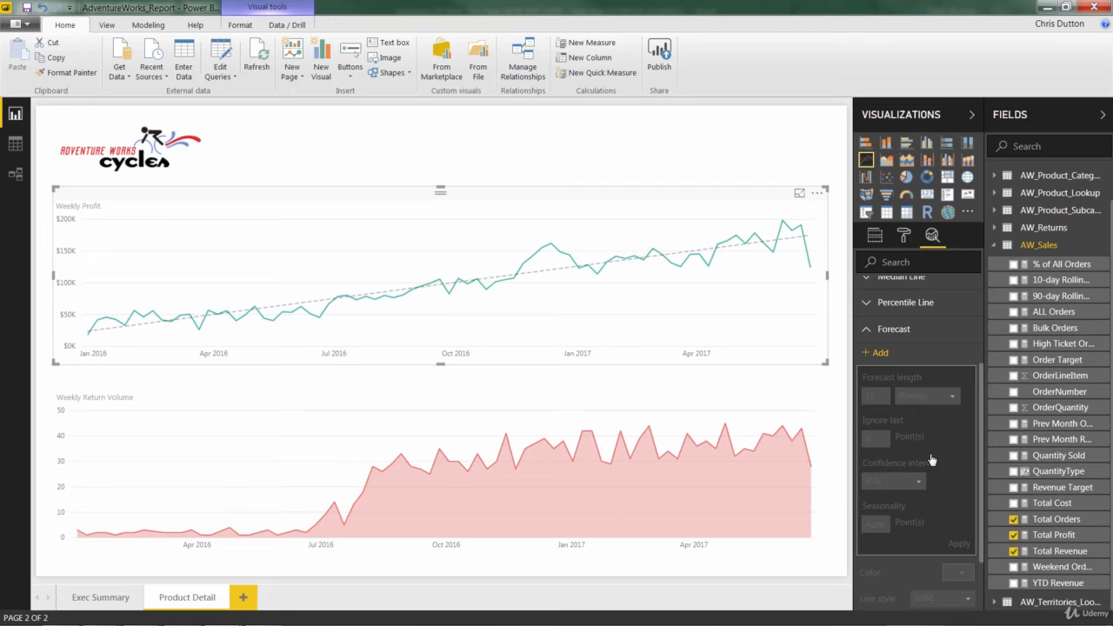
left_click(875, 353)
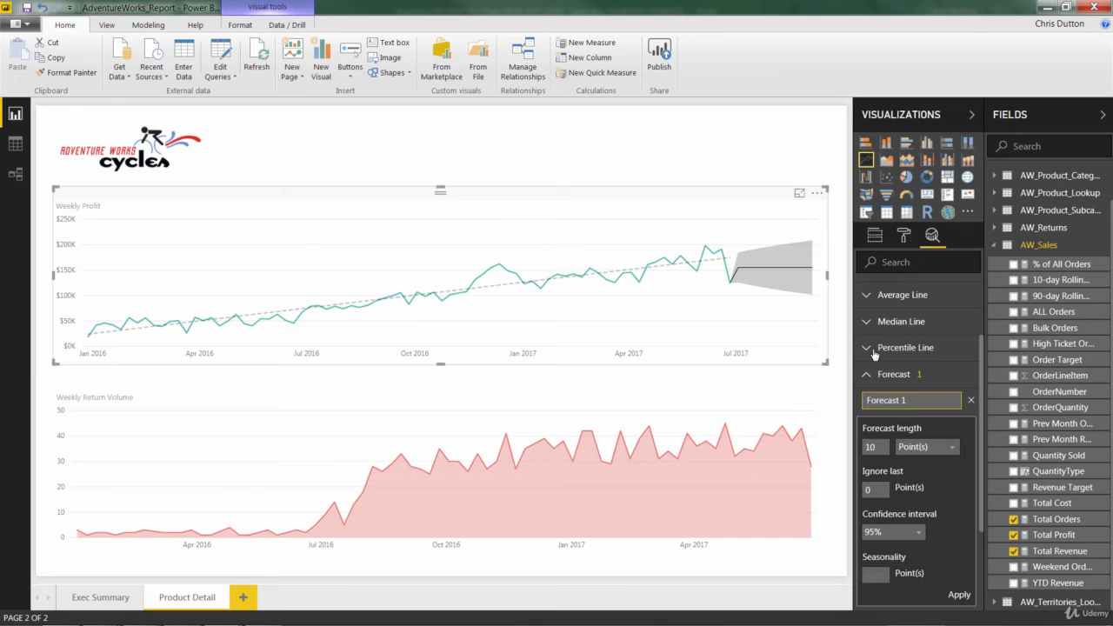
Try a forecast length of 10 years and inspect the far end of the projection.
left_click(925, 448)
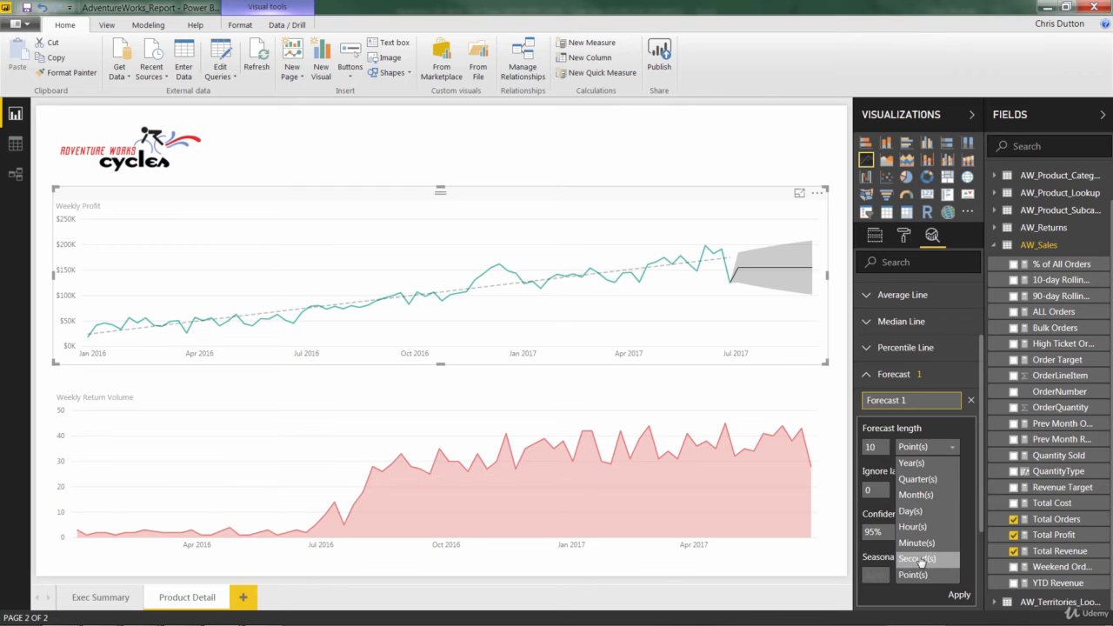
left_click(919, 468)
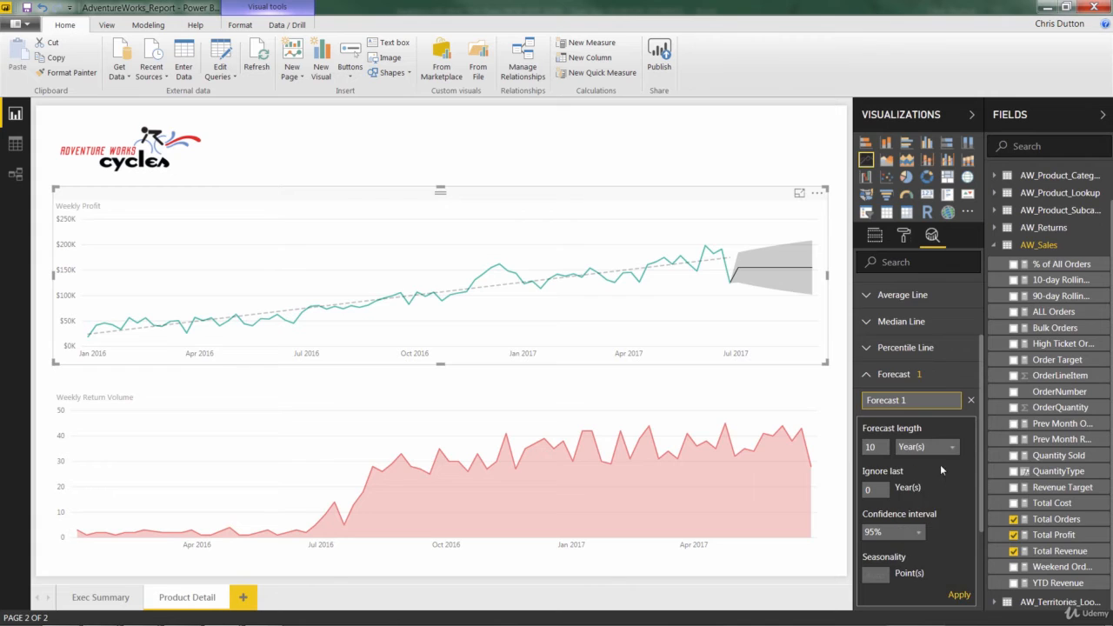
scroll(945, 478, "down", 2)
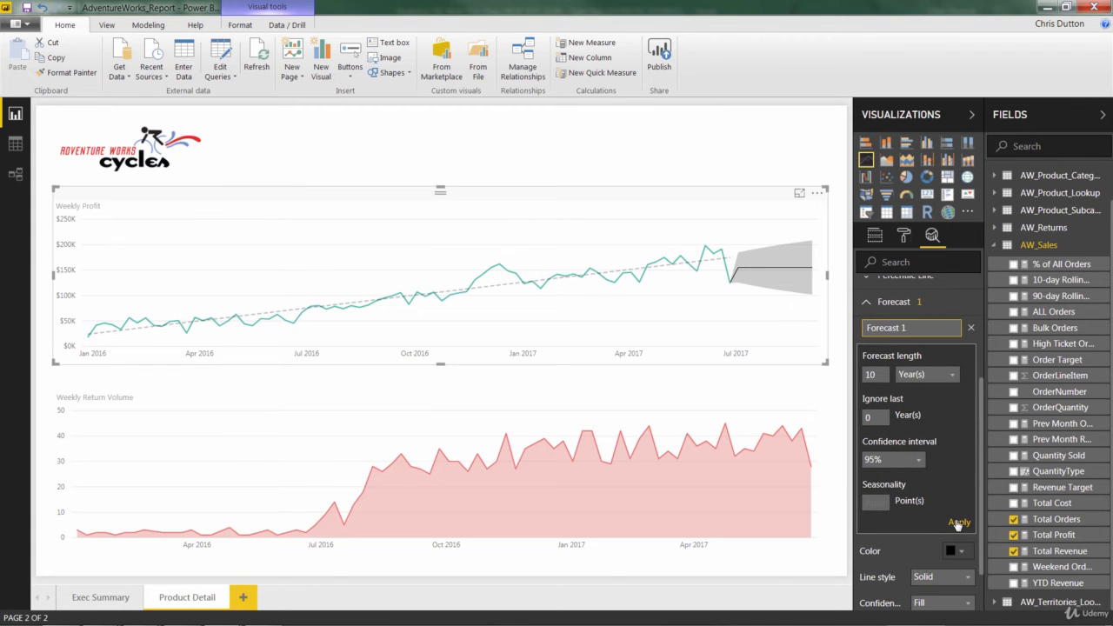
left_click(958, 524)
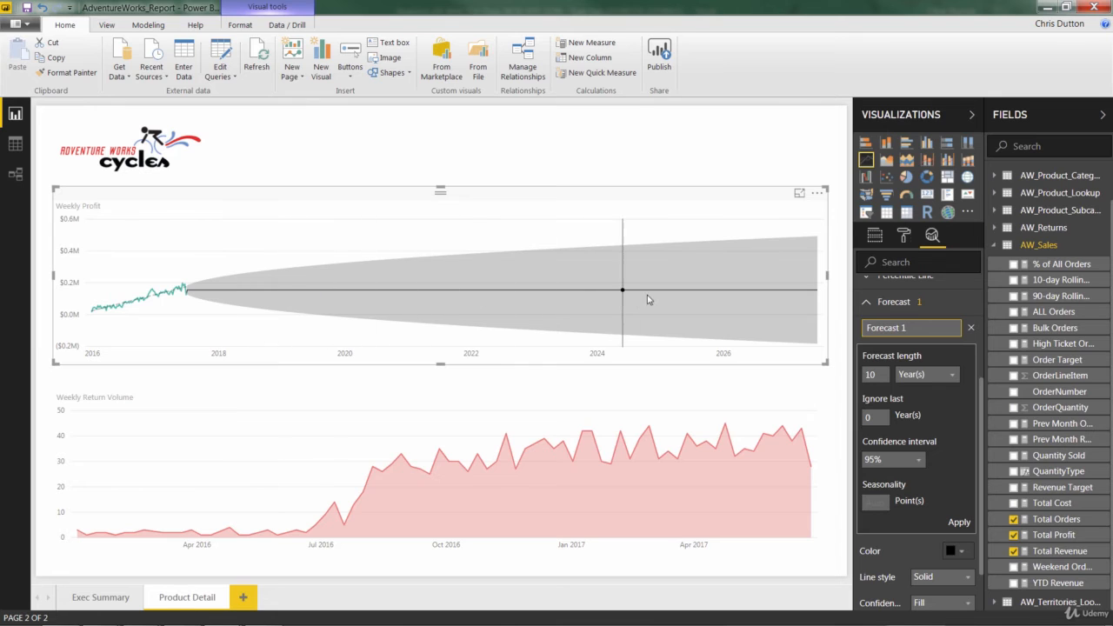
mouse_move(816, 302)
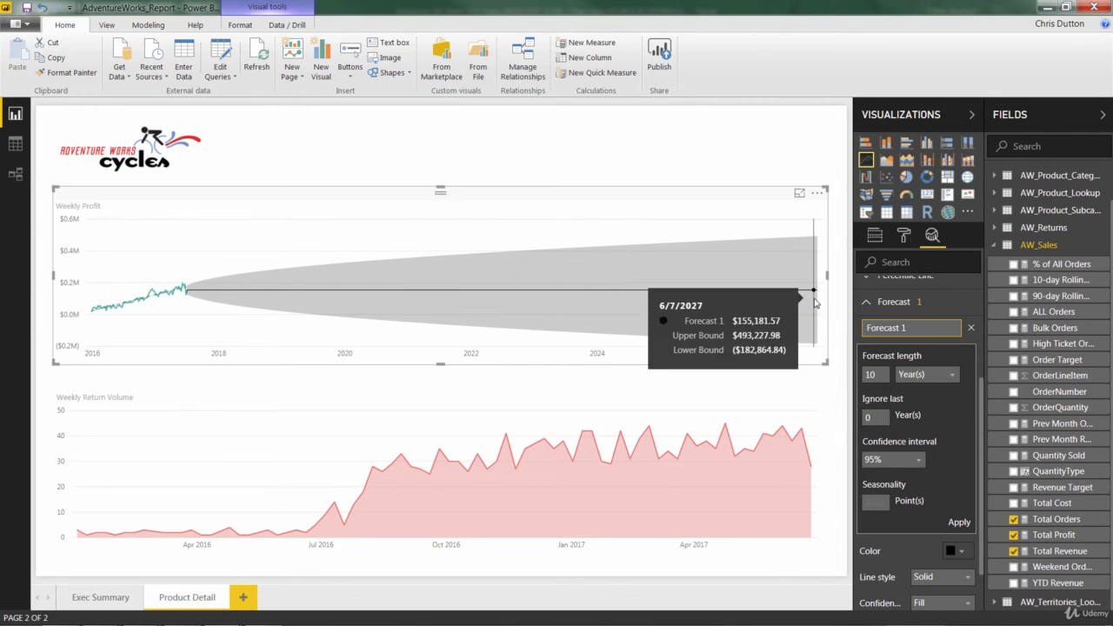
Set the forecast length to 6 points and apply it to the chart.
left_click(952, 376)
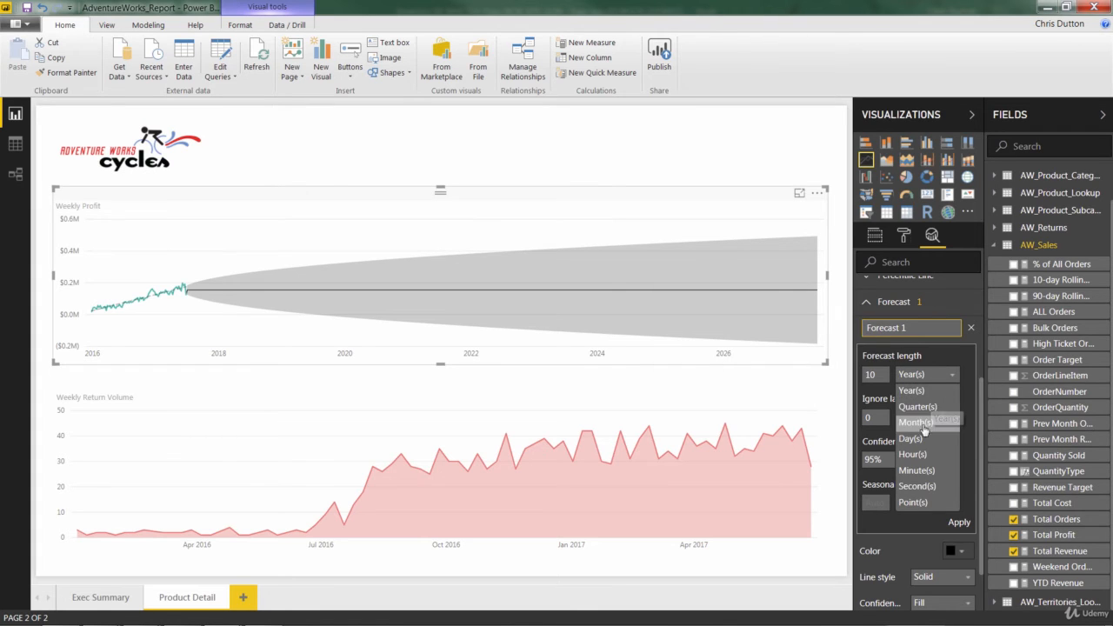
left_click(918, 504)
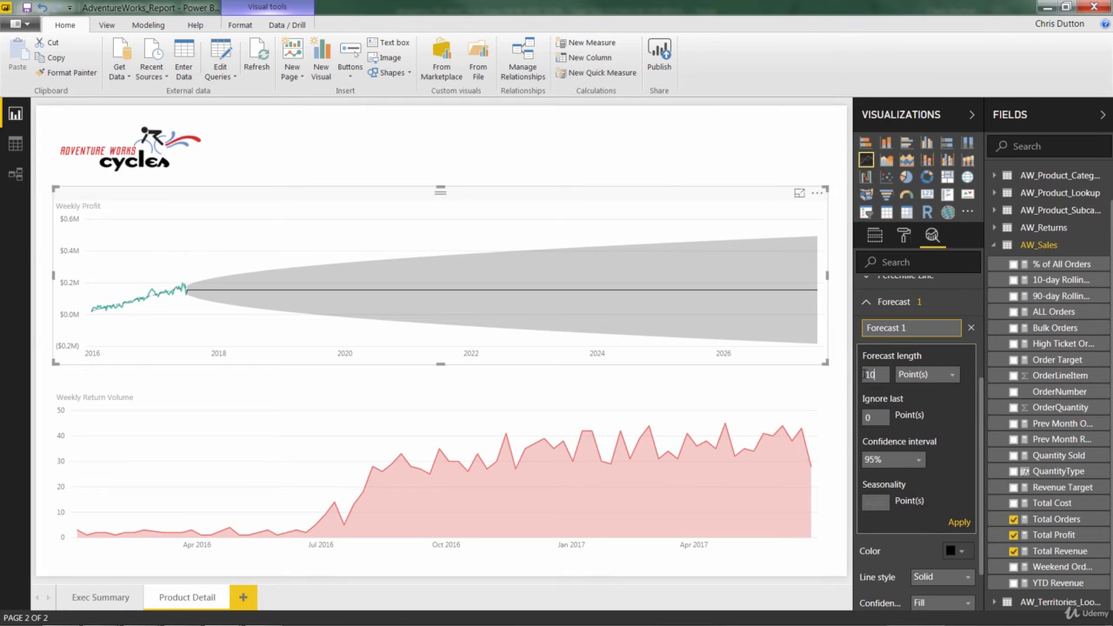
double_click(870, 375)
type("6")
left_click(960, 524)
Make the forecast ignore the last 1 point and apply the change.
left_click(878, 416)
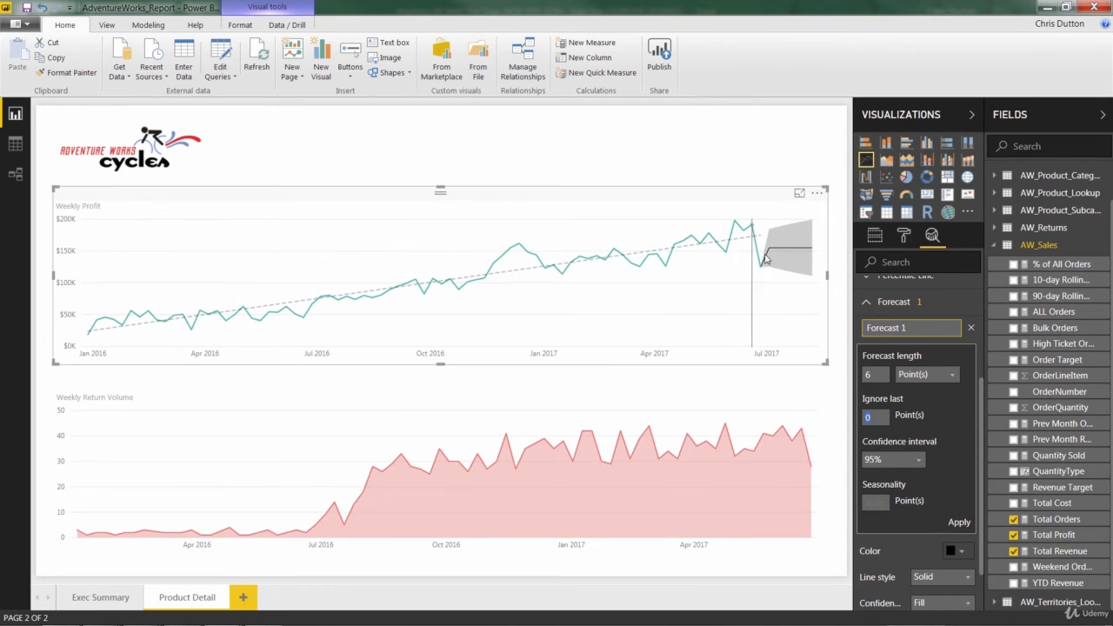
mouse_move(759, 274)
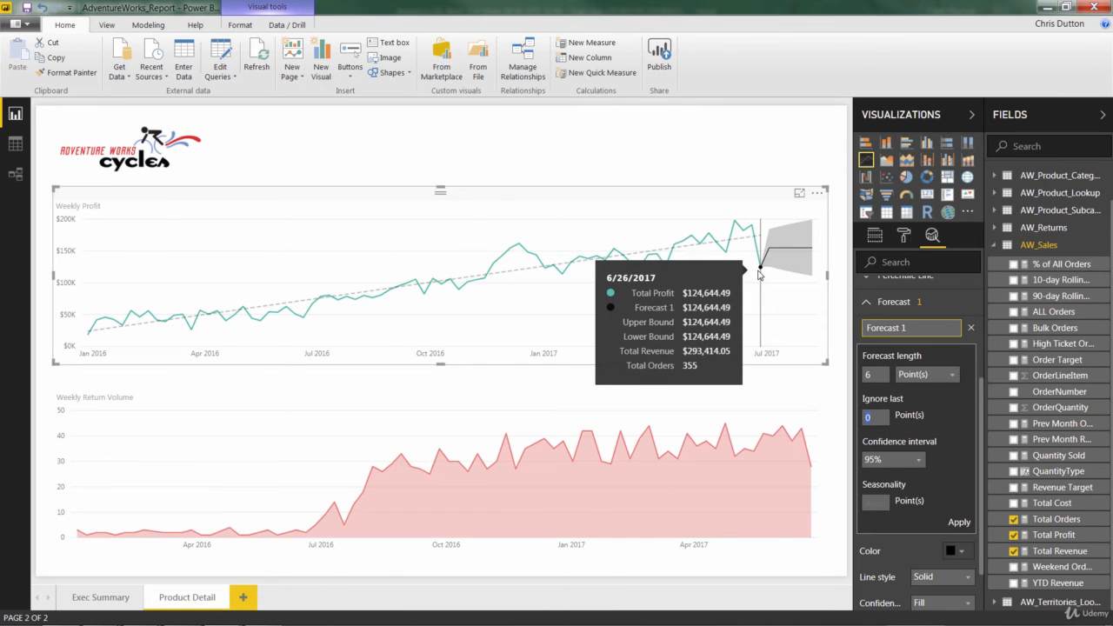
type("1")
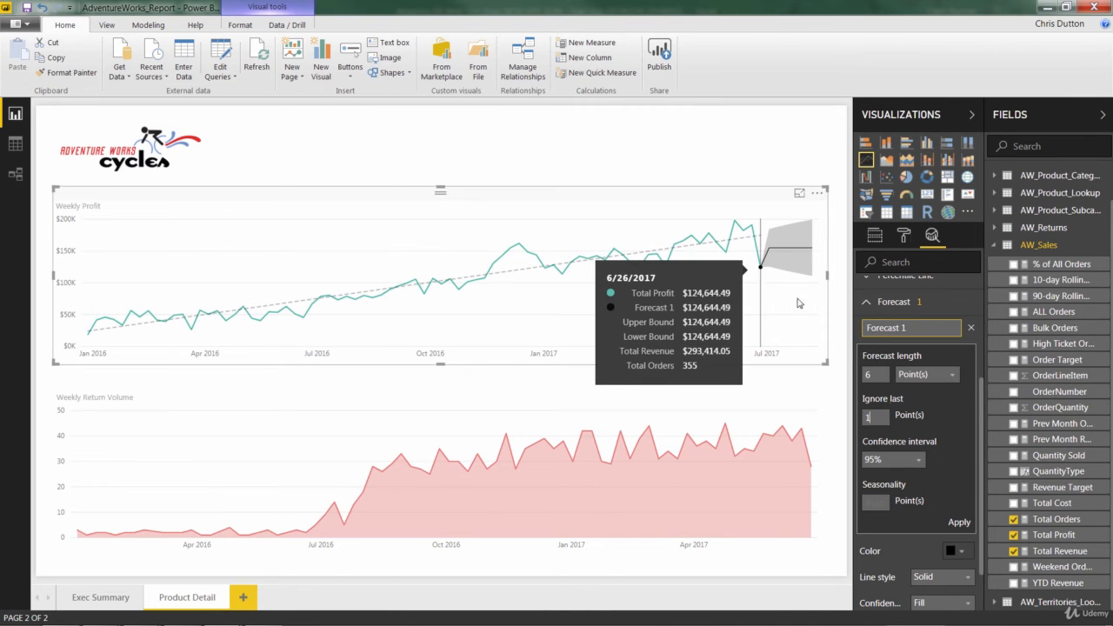
left_click(957, 523)
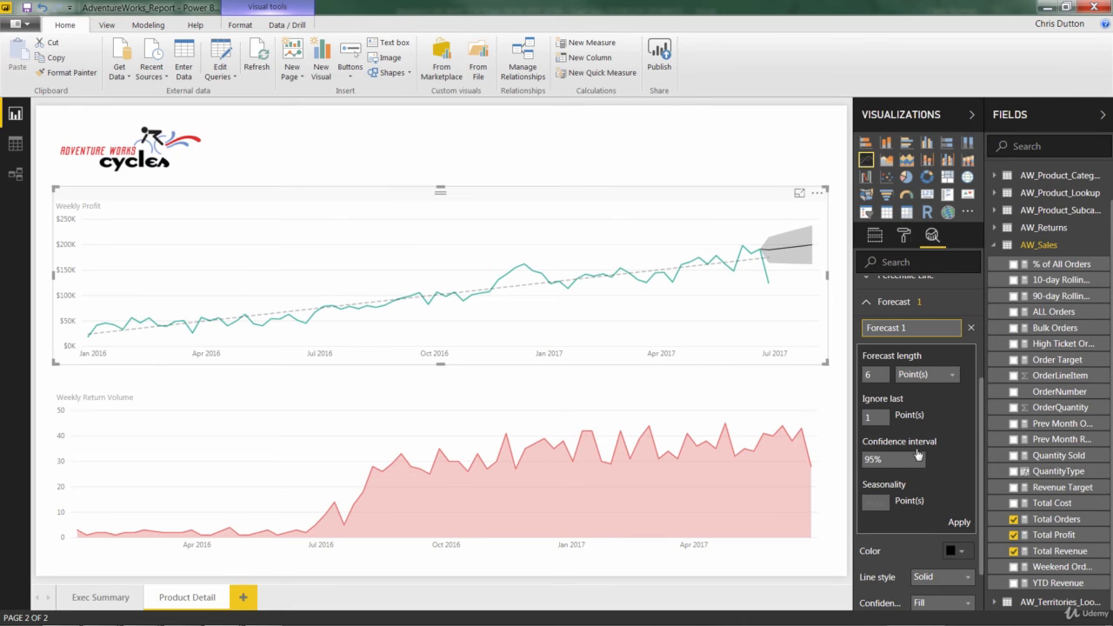
Set the forecast's ignored last points to 0 and apply the change to the Weekly Profit chart.
left_click_drag(884, 416, 838, 419)
type("0")
left_click(967, 523)
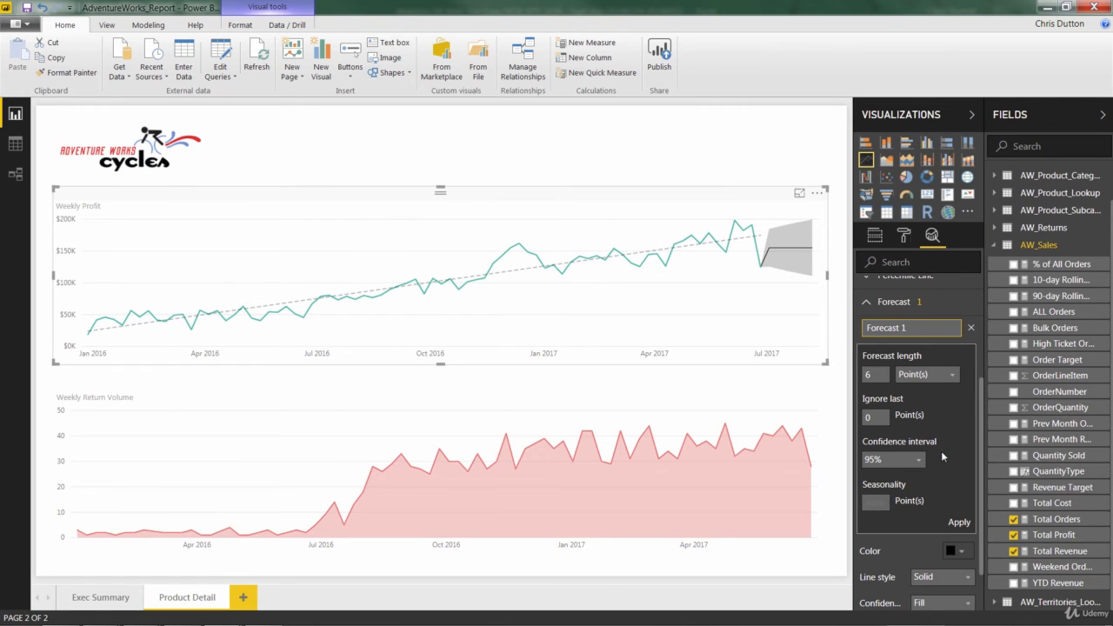
Try a 75% confidence interval for the Weekly Profit forecast and apply it.
scroll(941, 451, "down", 1)
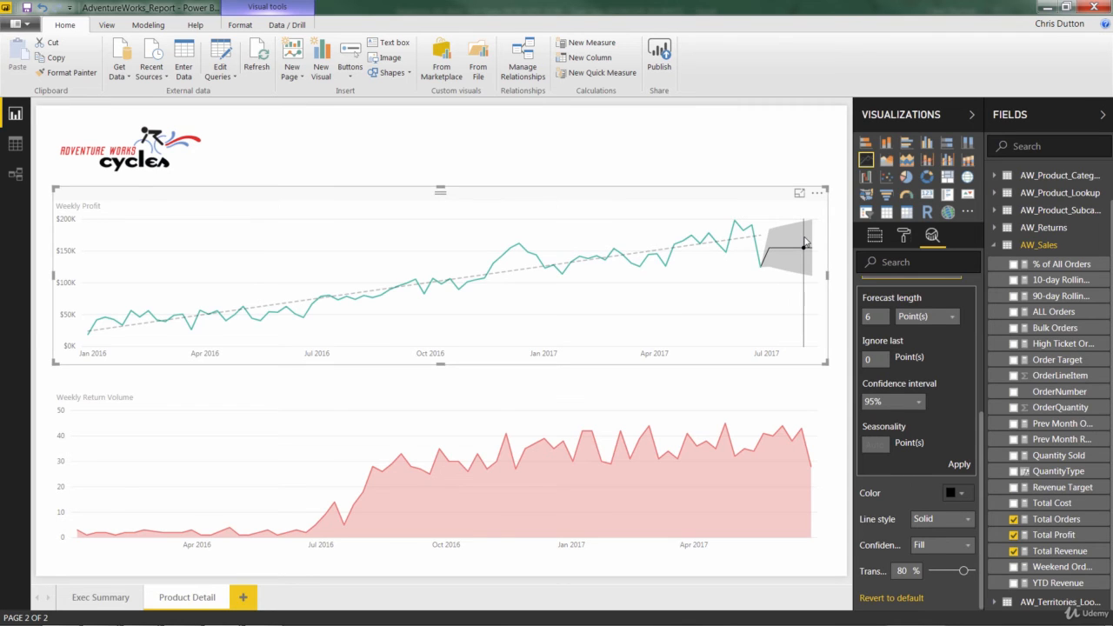
mouse_move(806, 243)
left_click(919, 402)
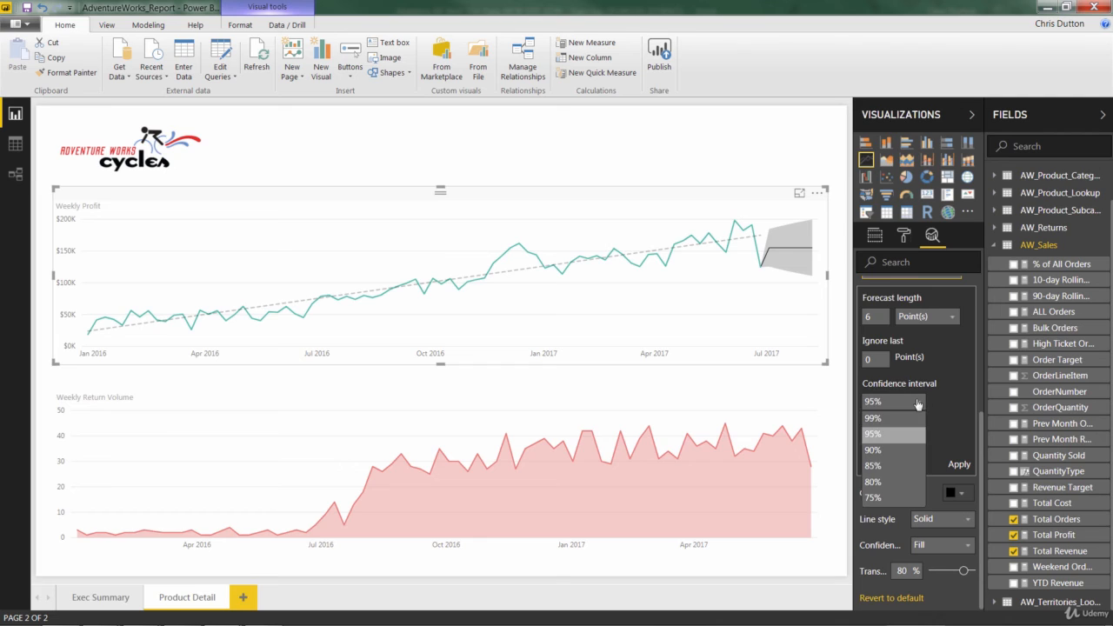
left_click(889, 498)
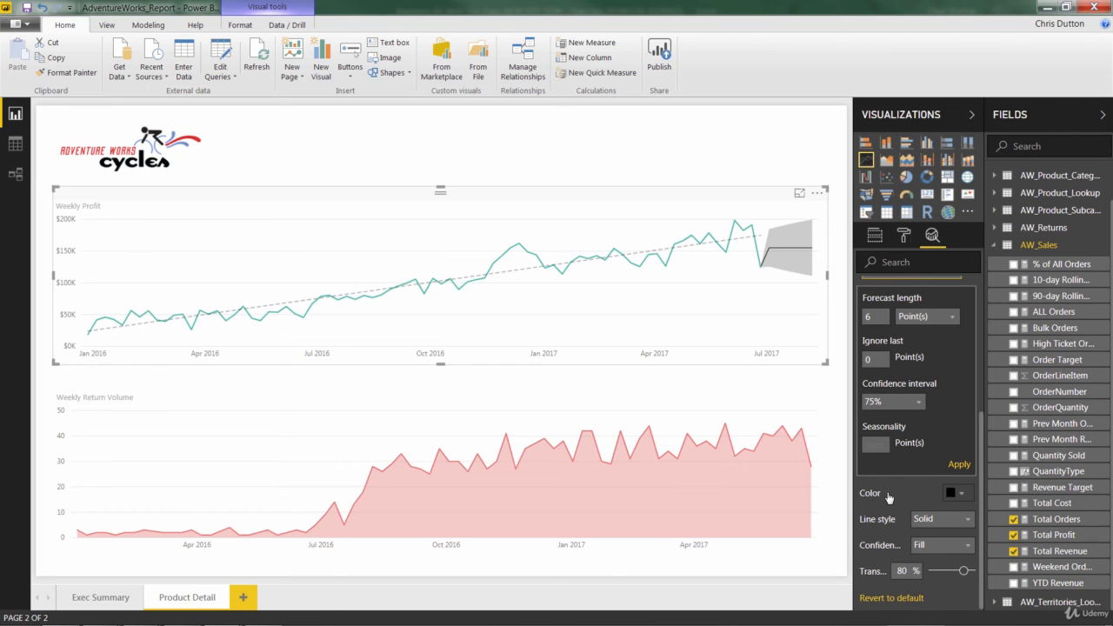
left_click(955, 464)
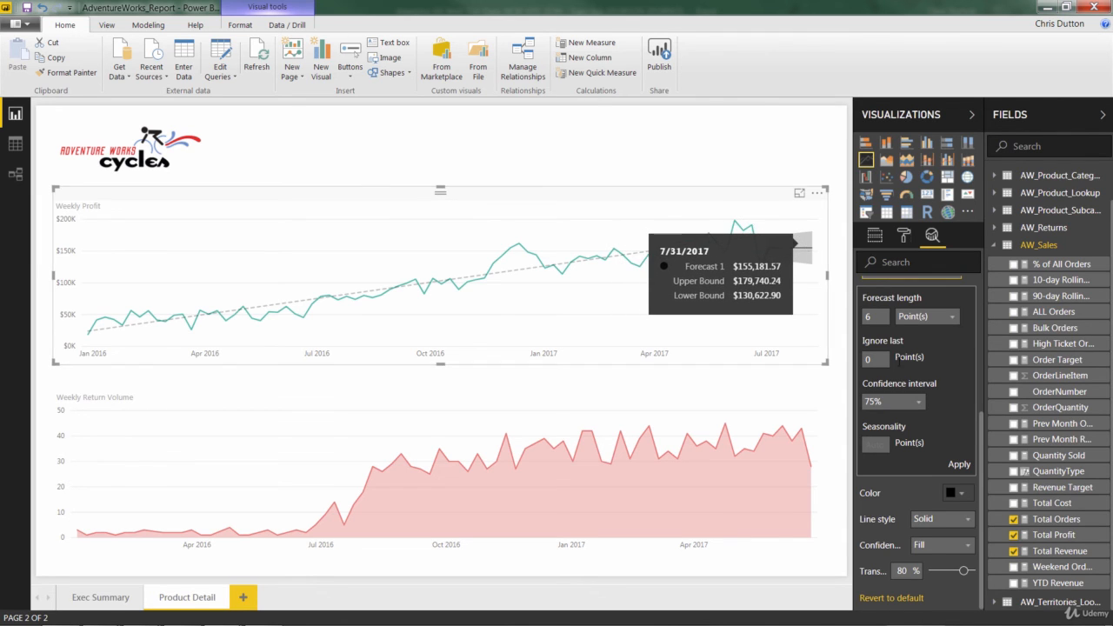
Set the forecast's confidence interval to 90%, apply it, and collapse the forecast settings.
left_click(918, 404)
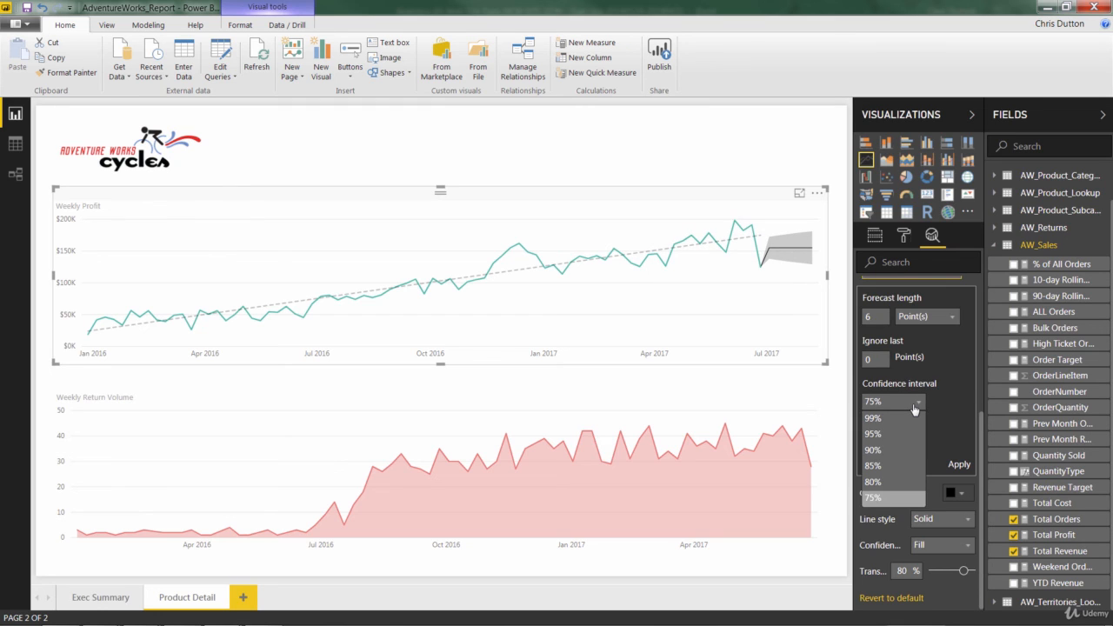
left_click(900, 451)
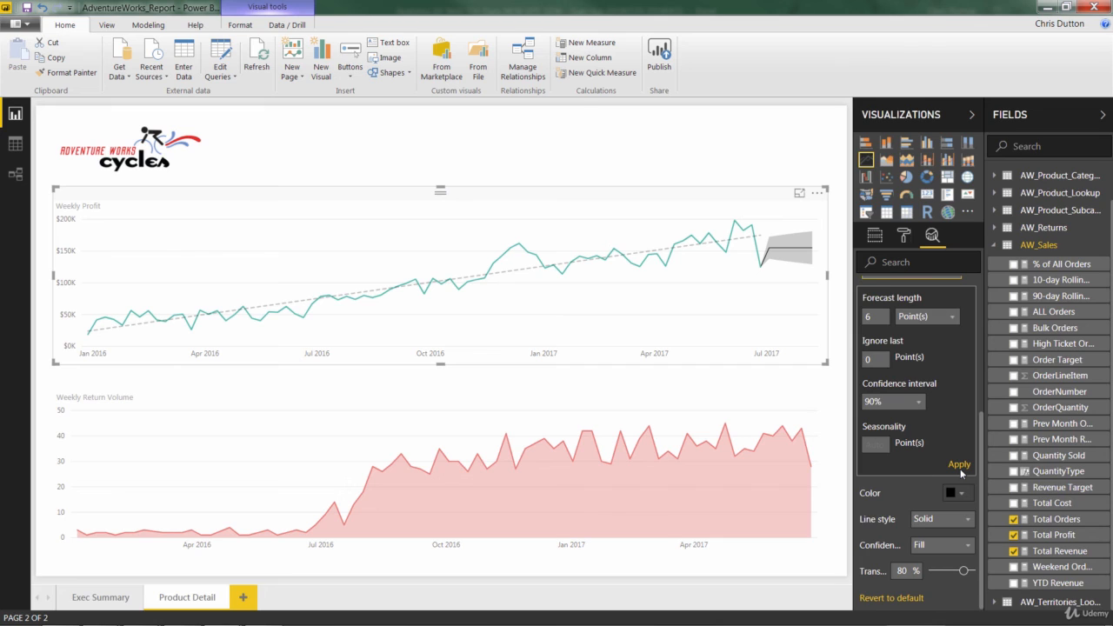
left_click(960, 466)
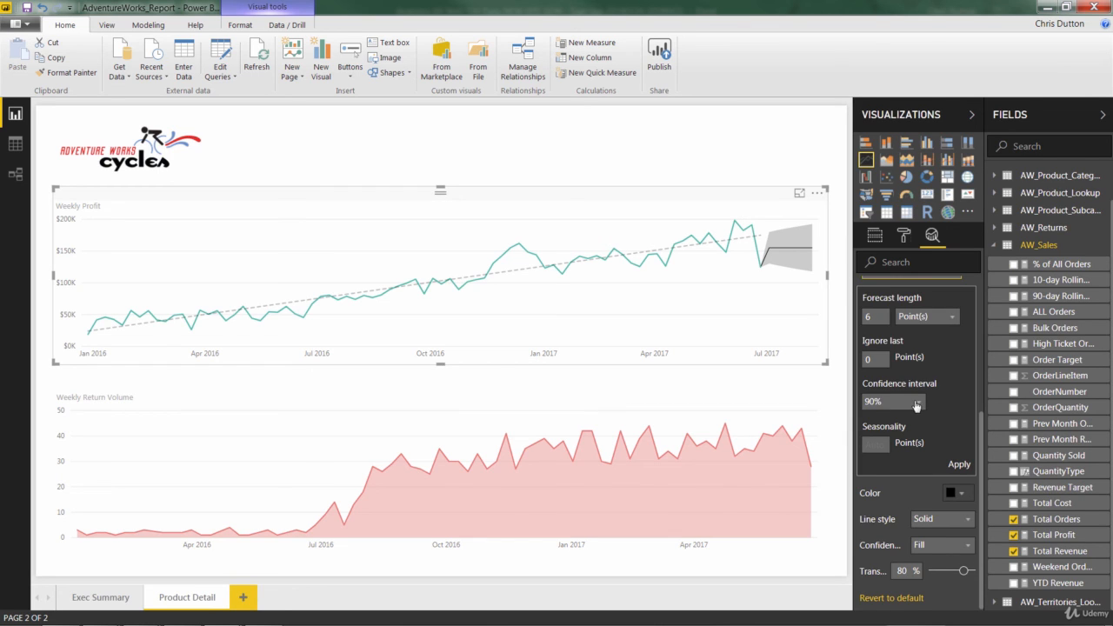
scroll(929, 397, "up", 1)
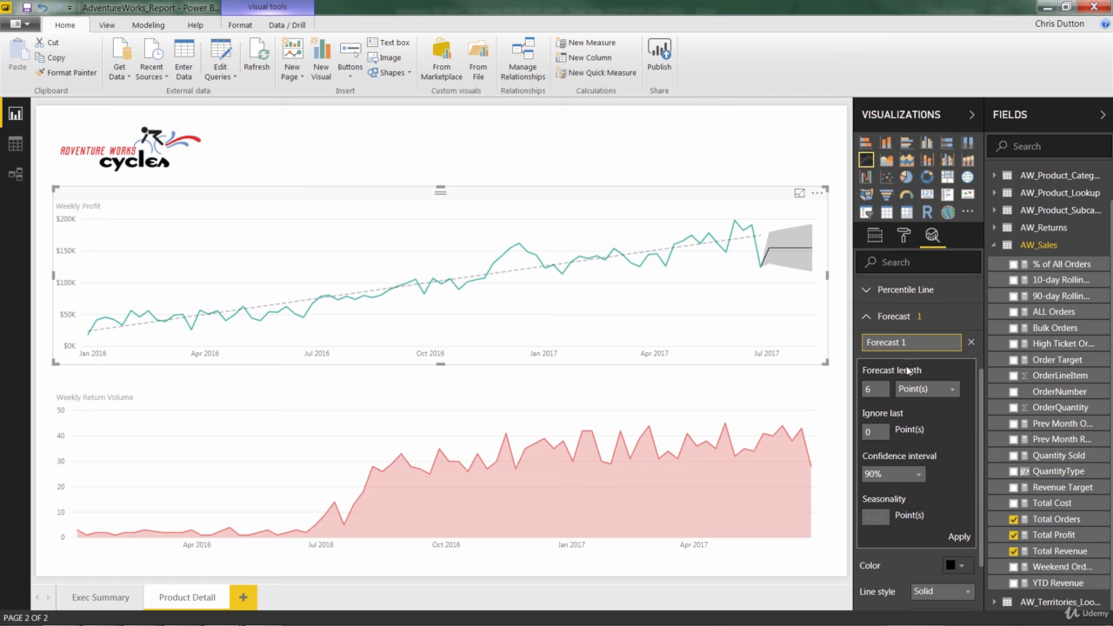
left_click(867, 319)
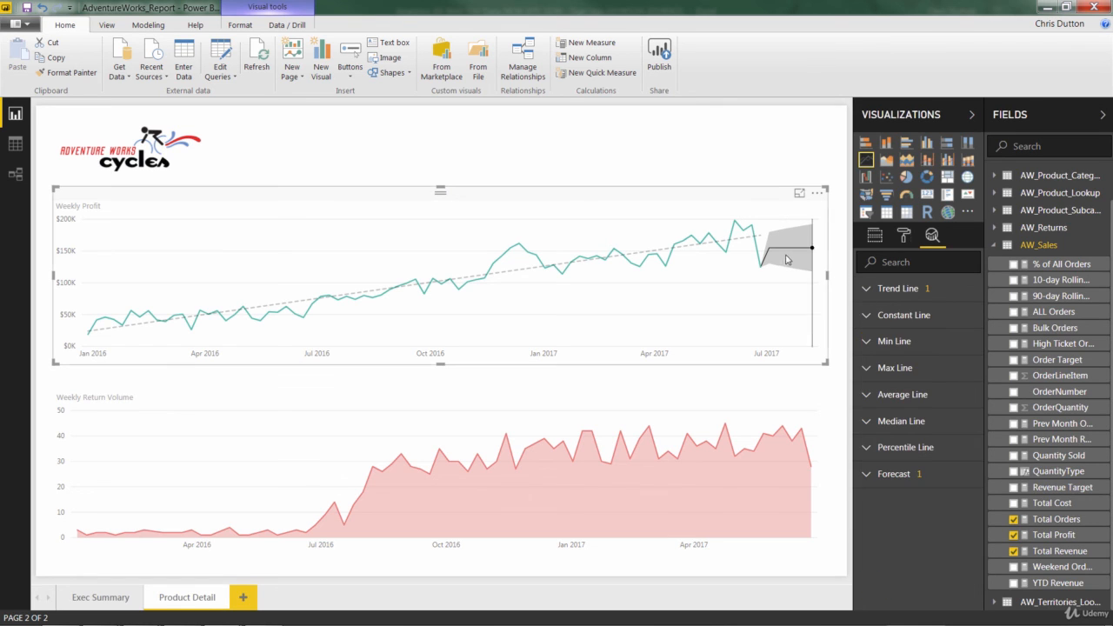